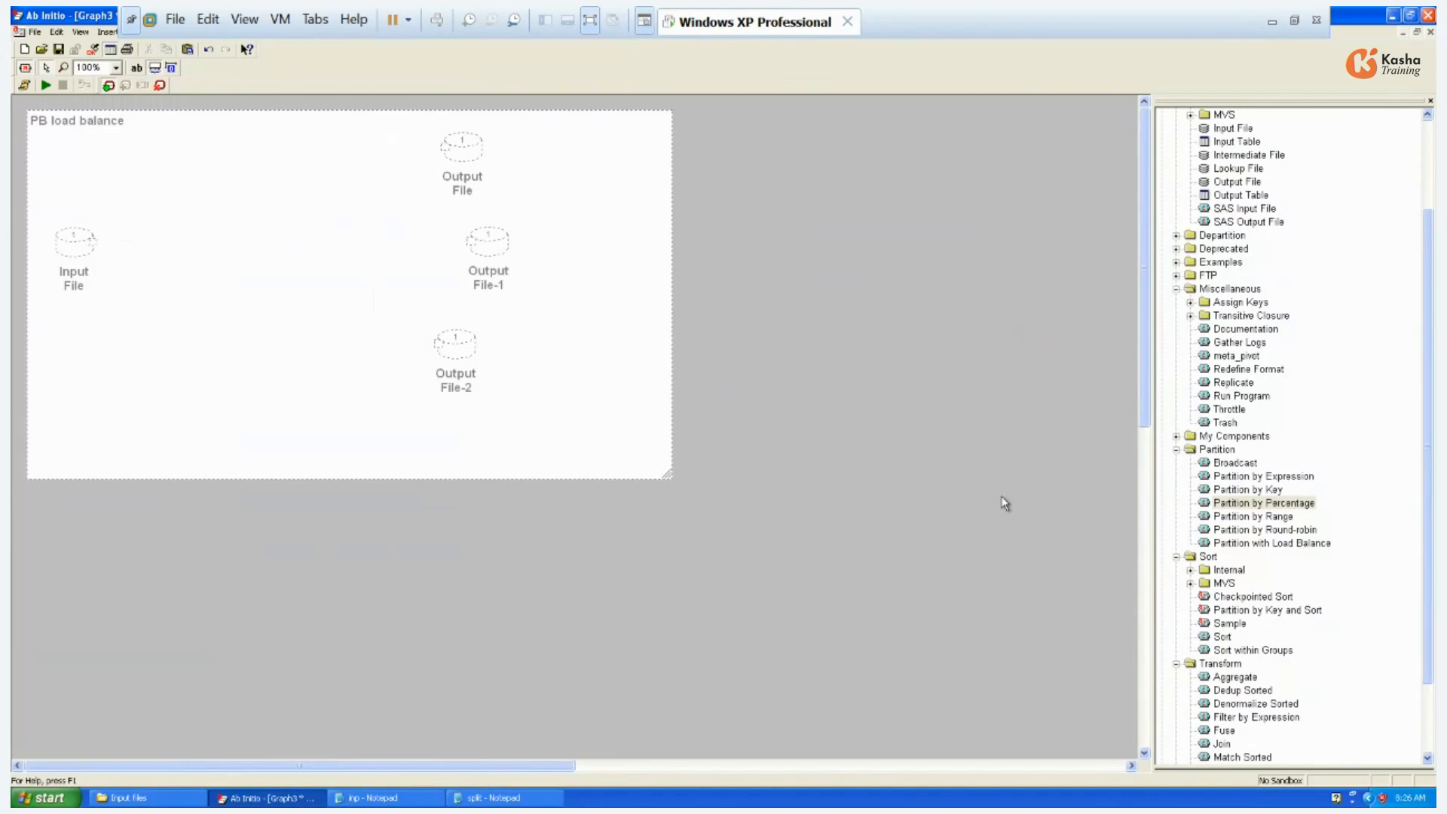
# Add a Partition with Load Balance component to the right of the input file and connect the input file to its in port.
pyautogui.doubleClick(1303, 544)
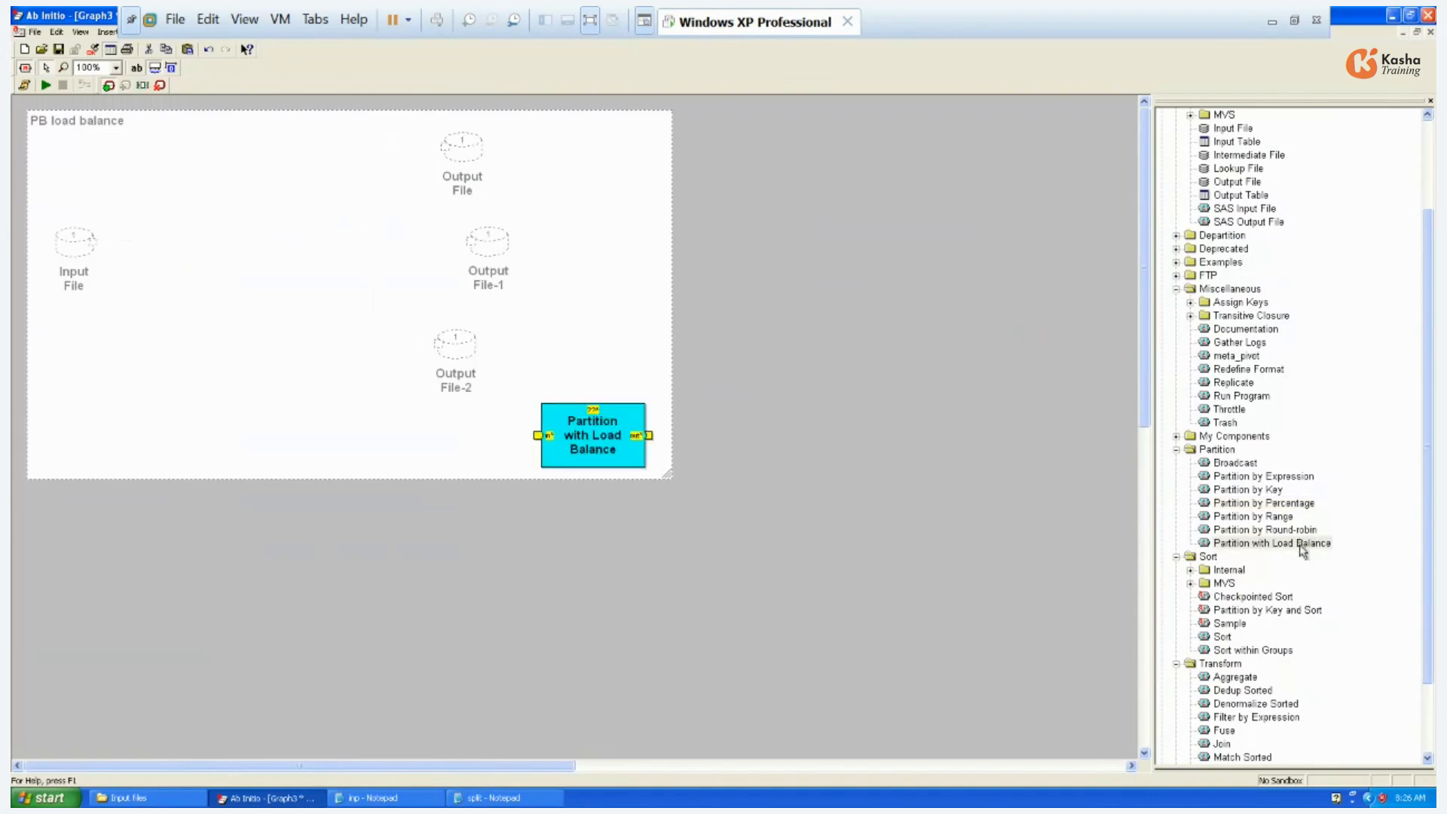
pyautogui.moveTo(584, 435); pyautogui.dragTo(257, 265)
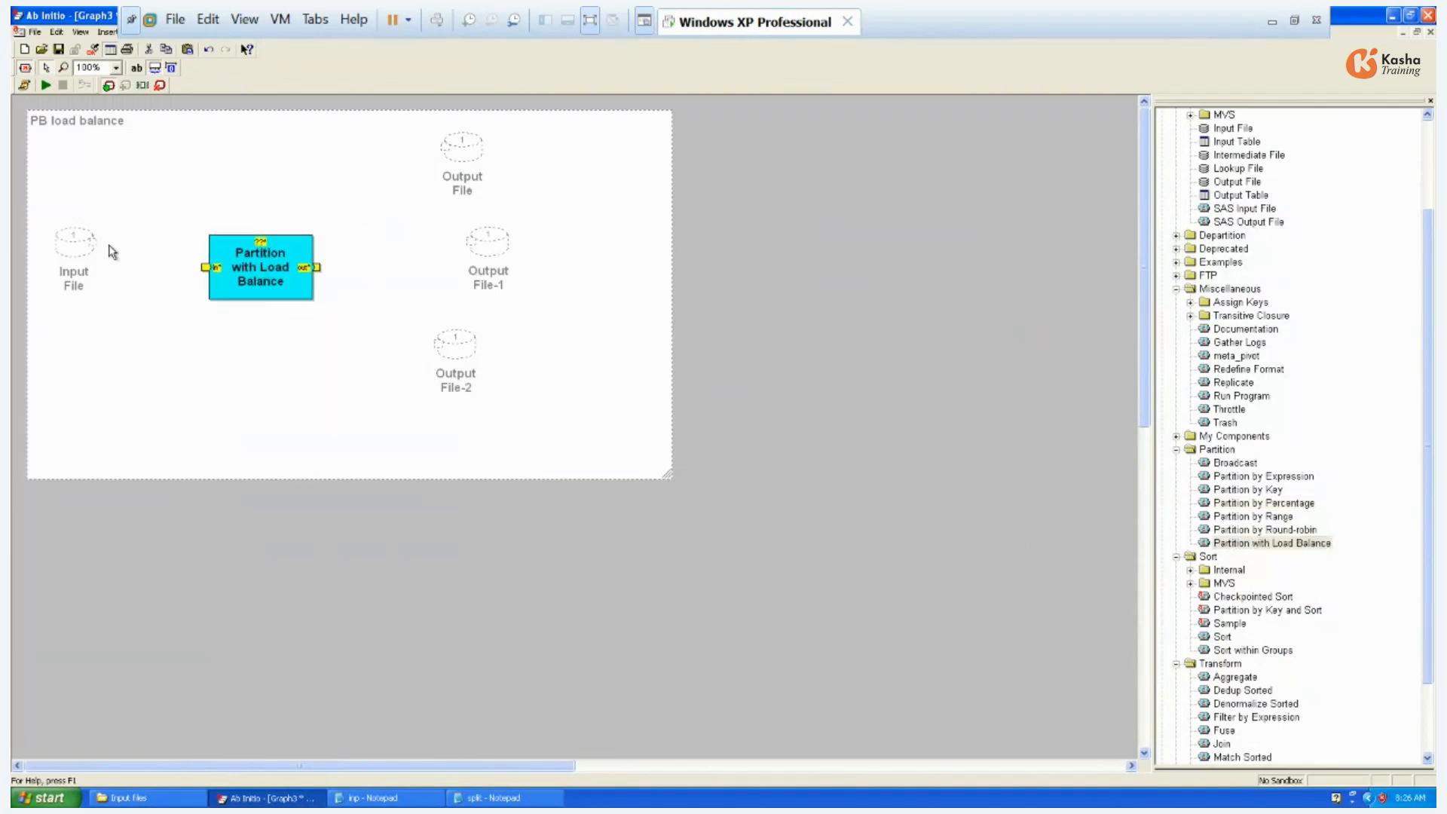
pyautogui.moveTo(95, 242)
pyautogui.mouseDown()
pyautogui.moveTo(193, 283)
pyautogui.moveTo(205, 268)
pyautogui.mouseUp()
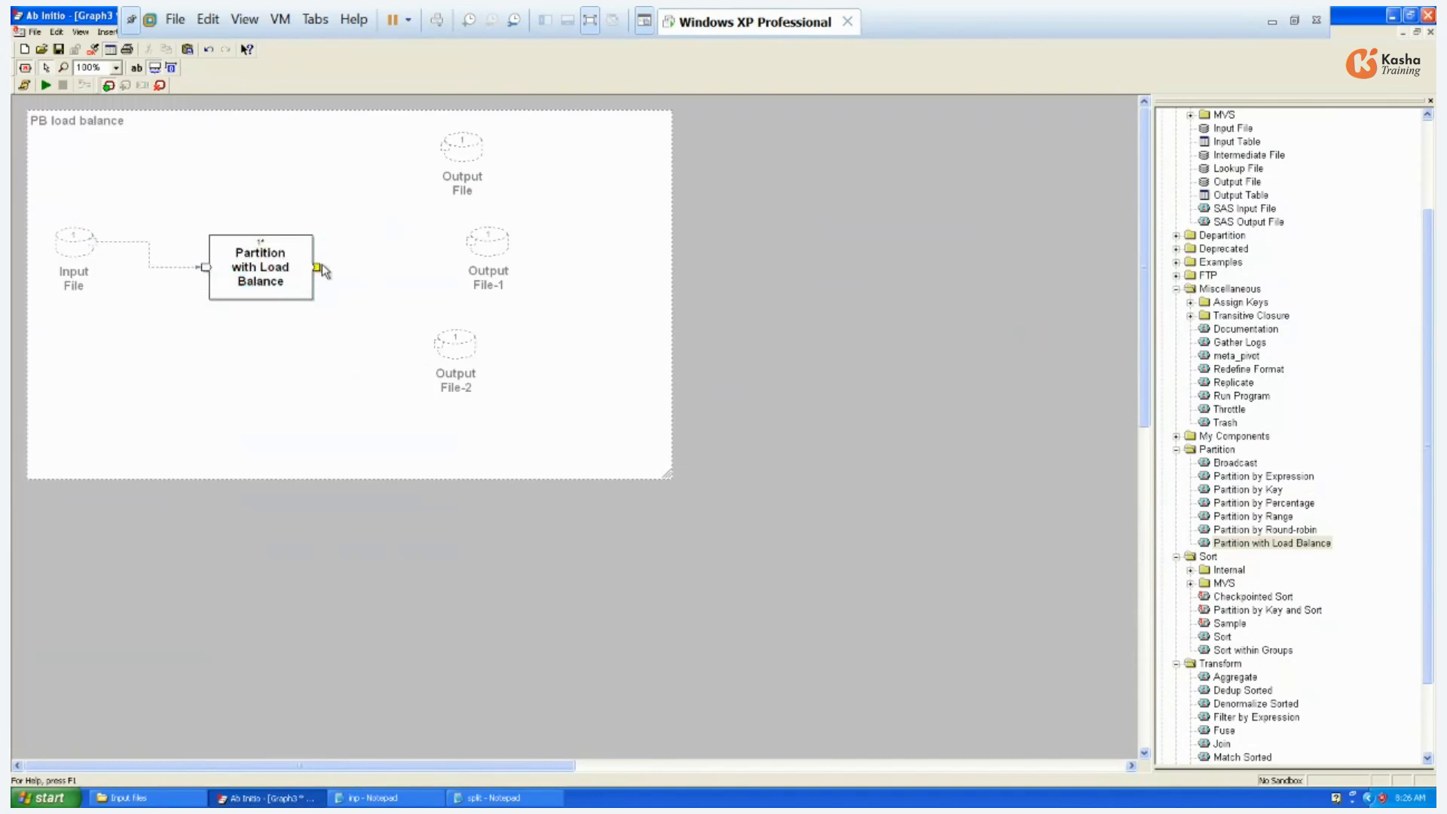
# Connect the out port of Partition with Load Balance to Output File, Output File-1 and Output File-2.
pyautogui.moveTo(316, 268)
pyautogui.mouseDown()
pyautogui.moveTo(361, 168)
pyautogui.moveTo(443, 172)
pyautogui.moveTo(448, 148)
pyautogui.mouseUp()
pyautogui.moveTo(317, 268); pyautogui.dragTo(481, 247)
pyautogui.moveTo(316, 273); pyautogui.dragTo(433, 347)
pyautogui.hotkey('ctrl', 'a')
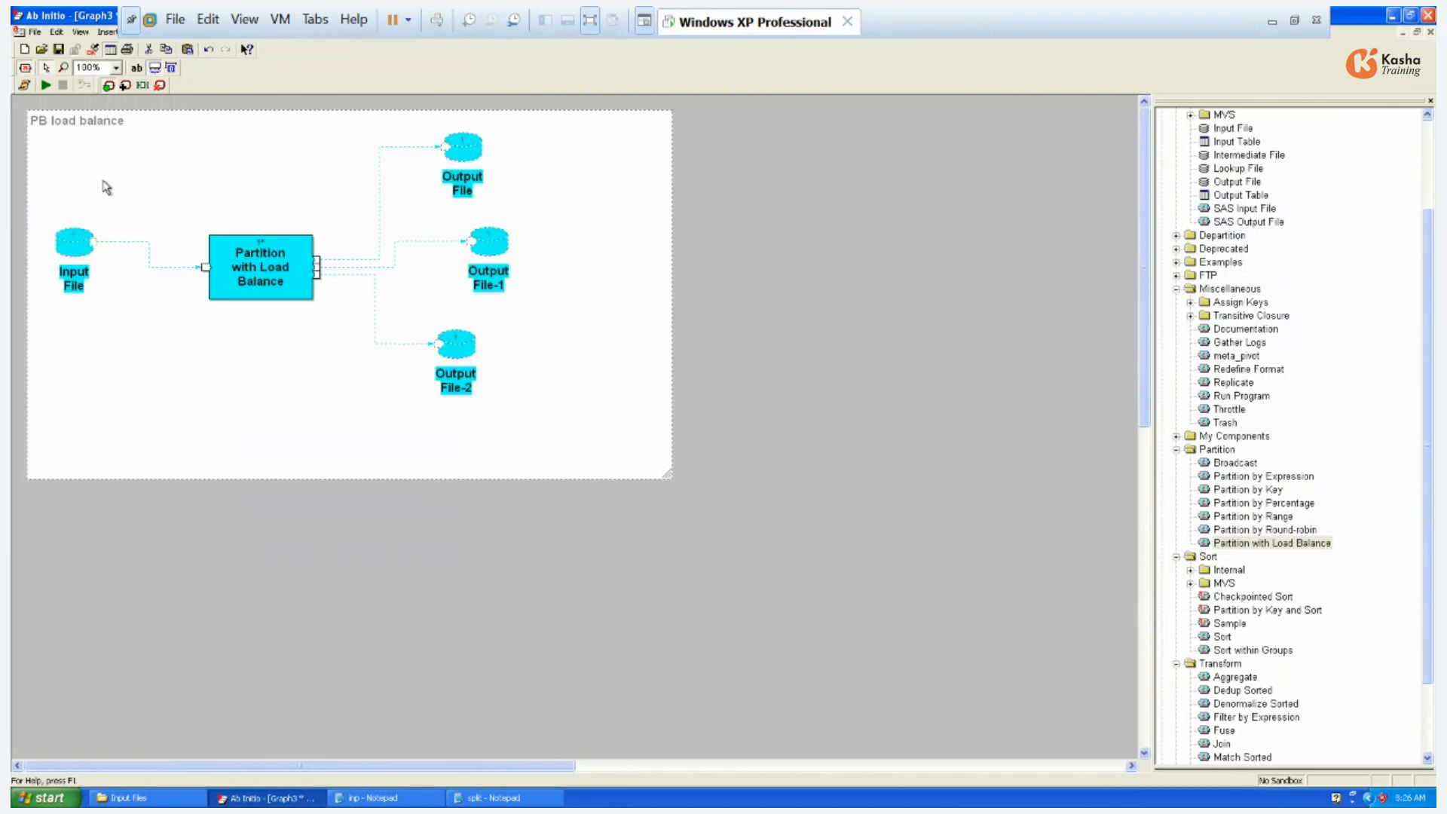
pyautogui.rightClick(248, 278)
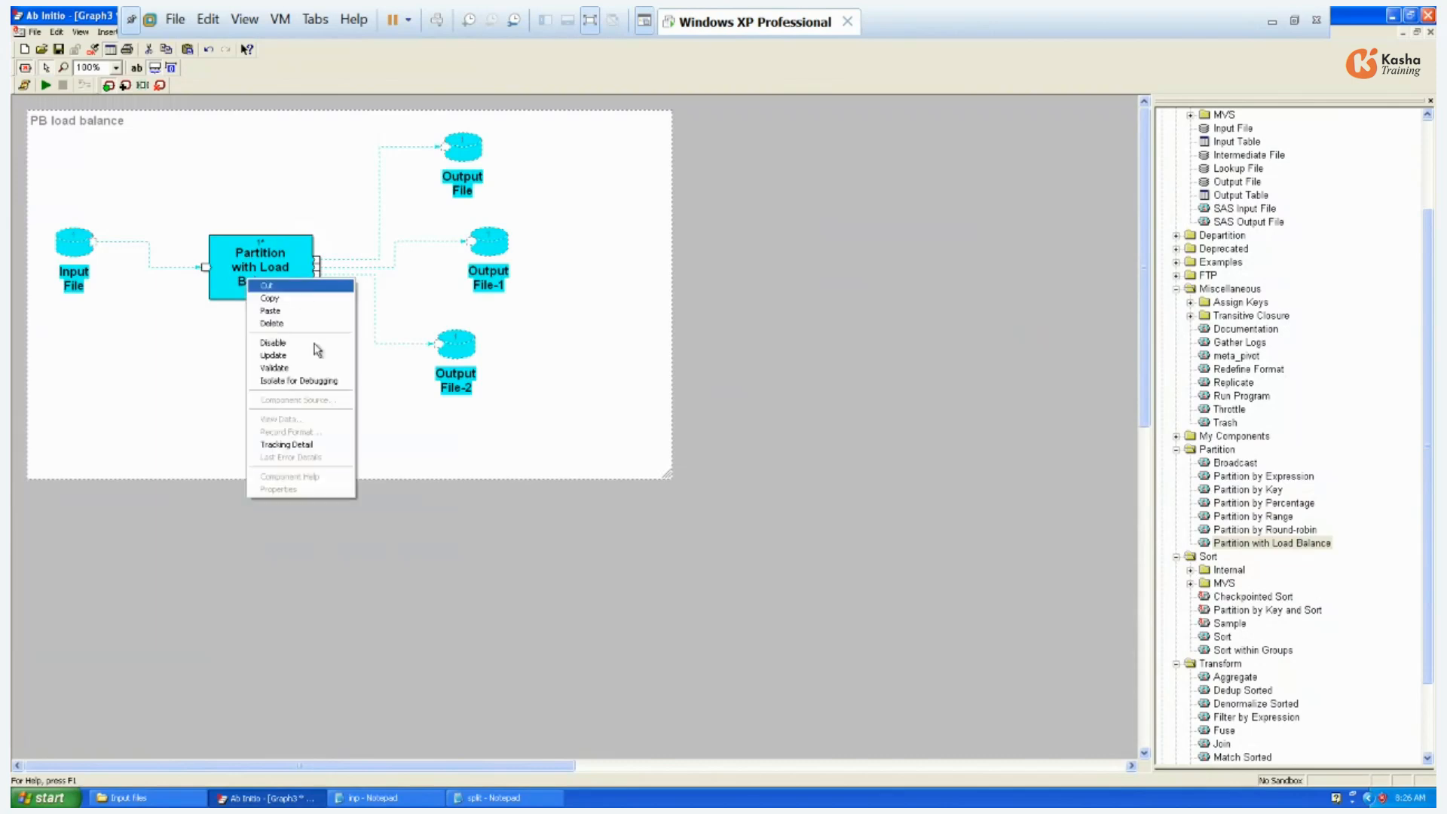
pyautogui.click(644, 363)
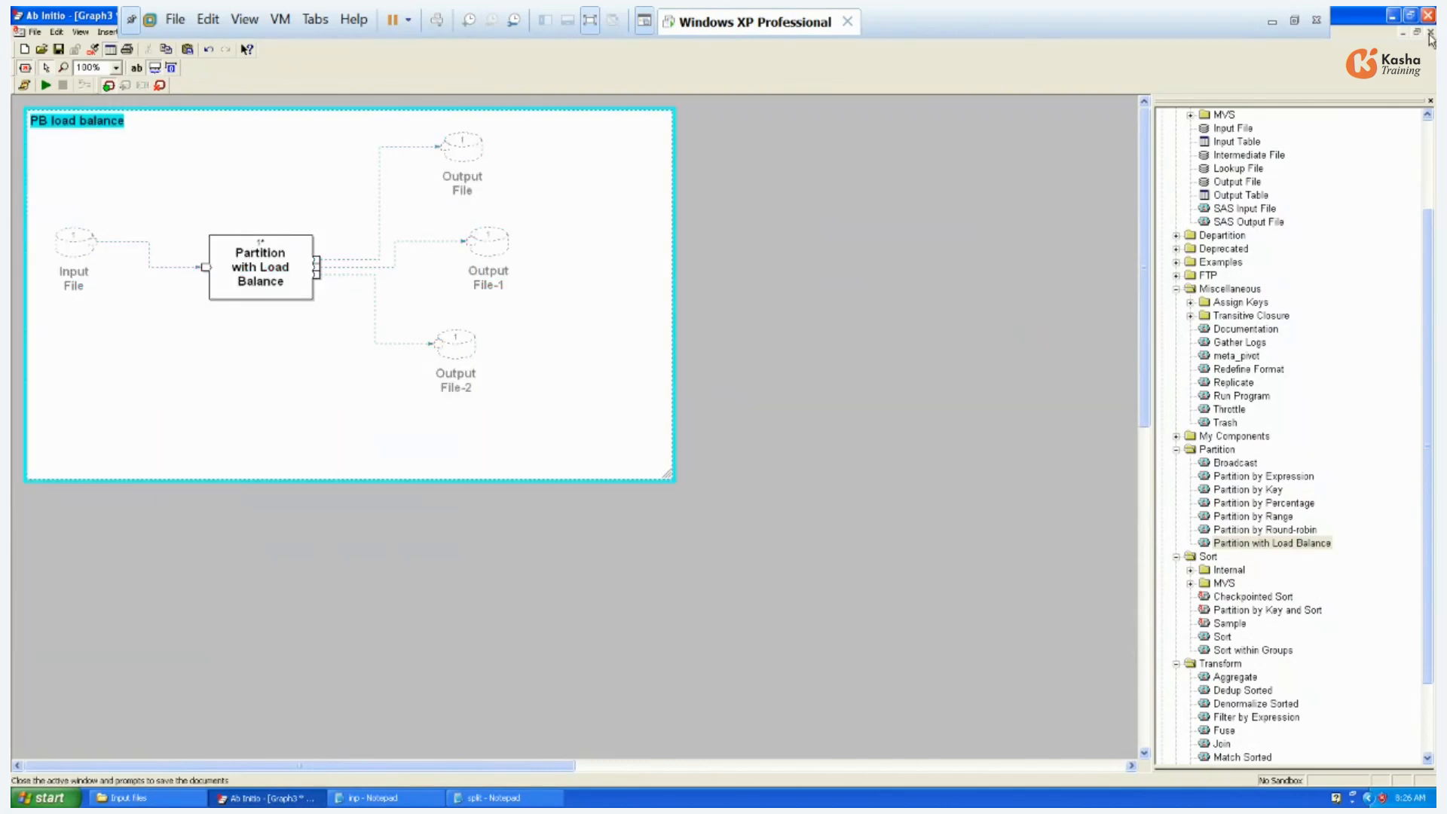
# Enable the PB load balance subgraph from the top-level graph and open it again.
pyautogui.rightClick(763, 263)
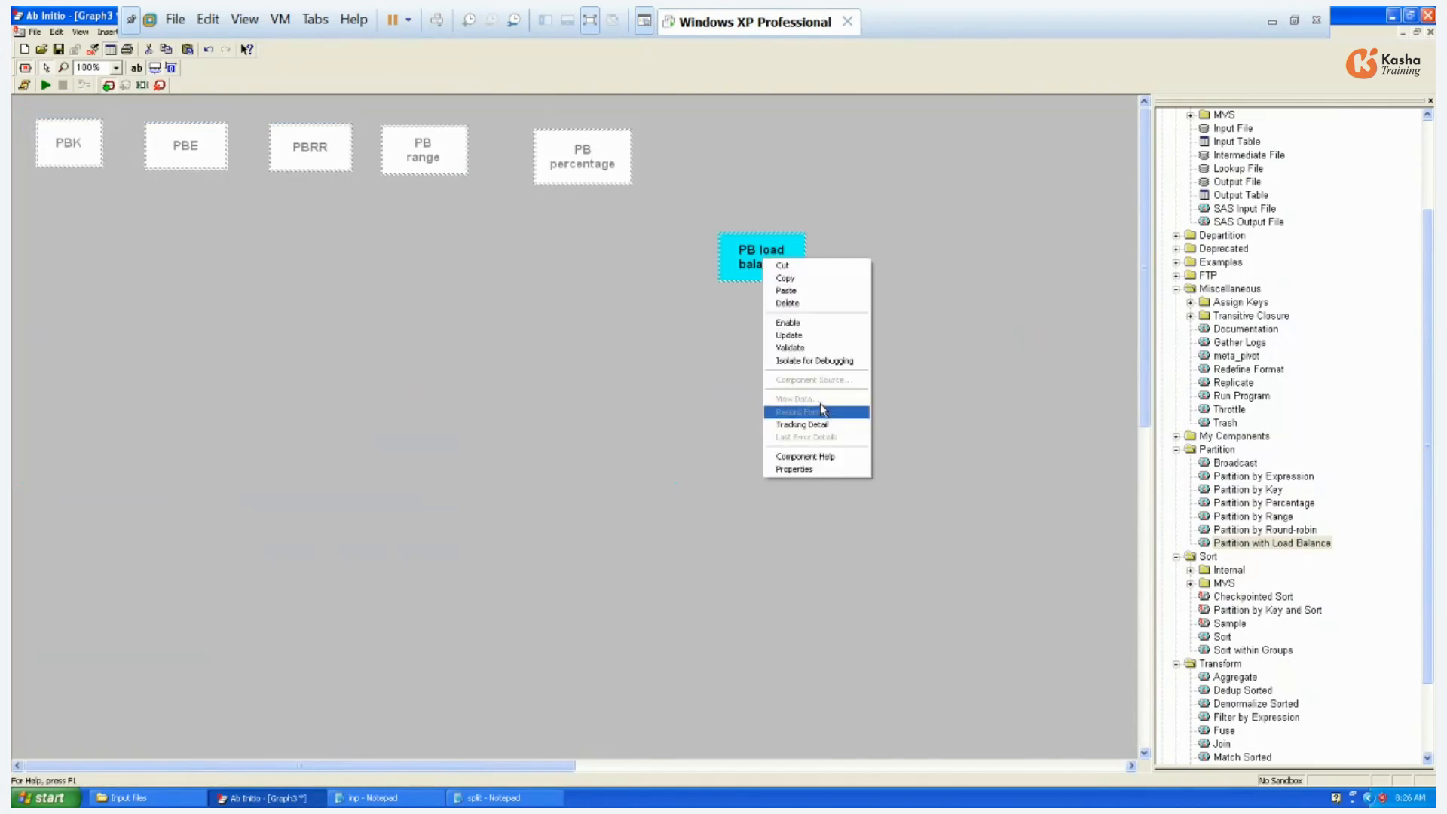
pyautogui.click(805, 324)
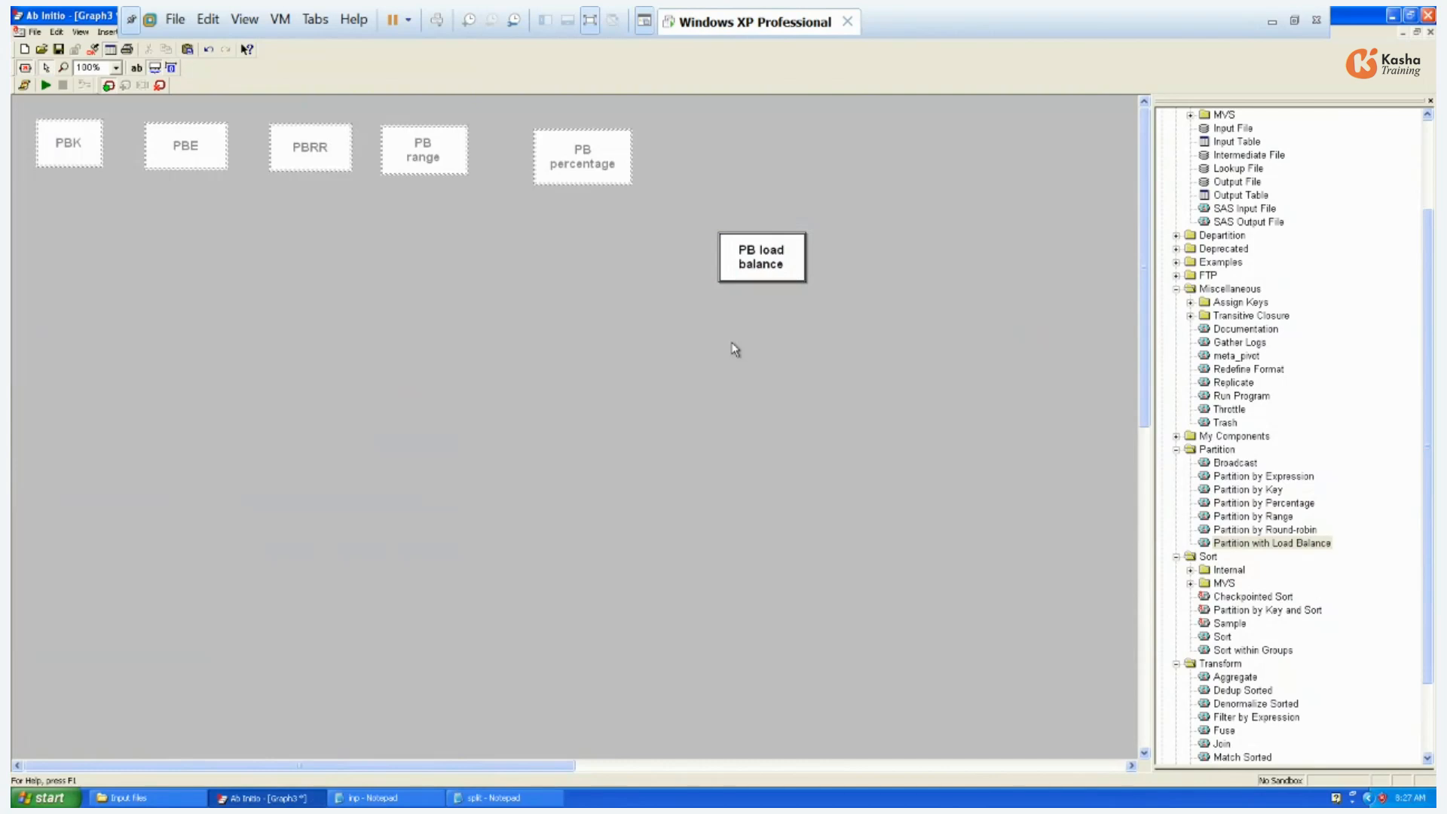
pyautogui.doubleClick(761, 255)
pyautogui.click(133, 135)
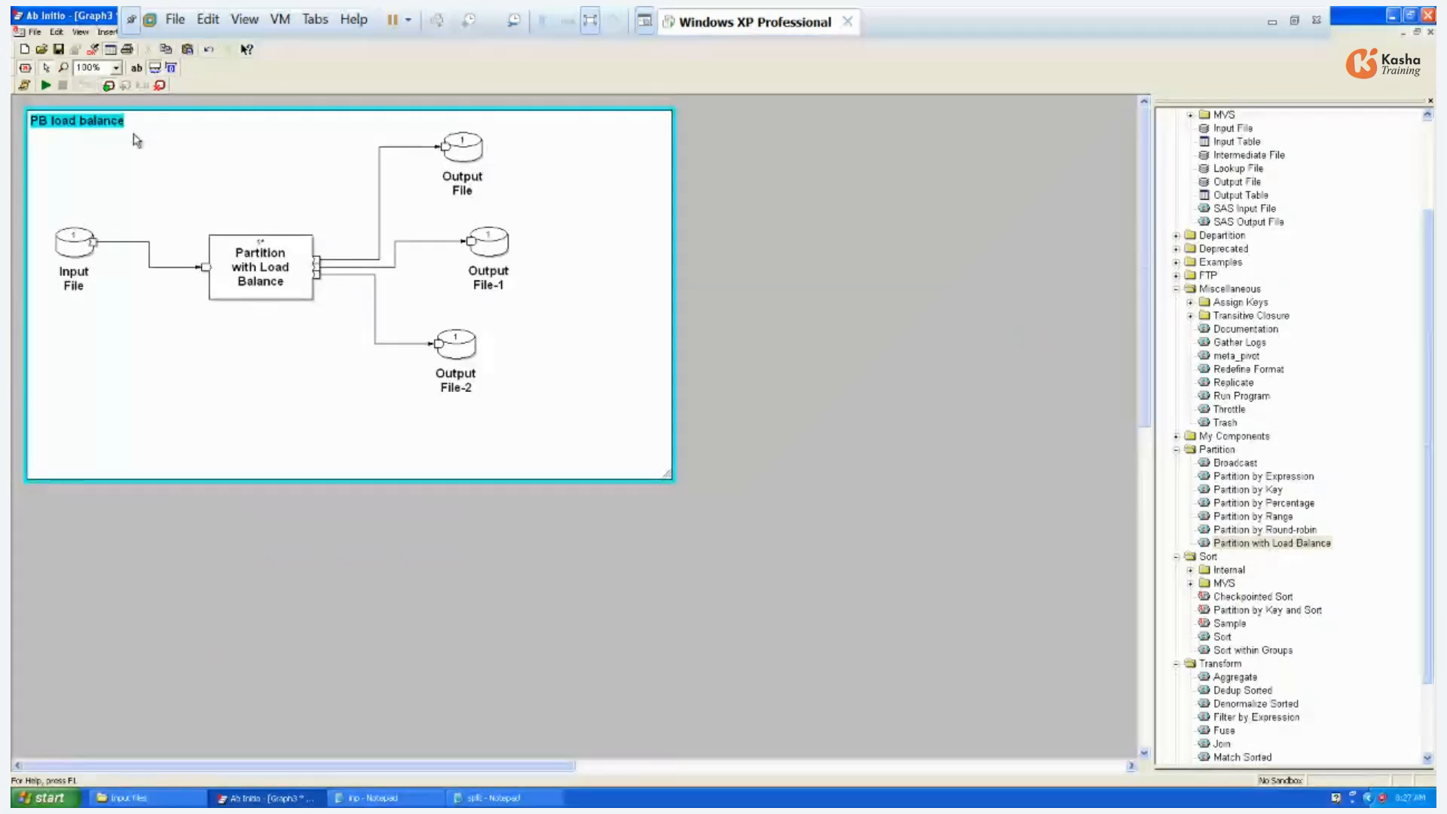
# Run the graph and close its job output window.
pyautogui.click(46, 85)
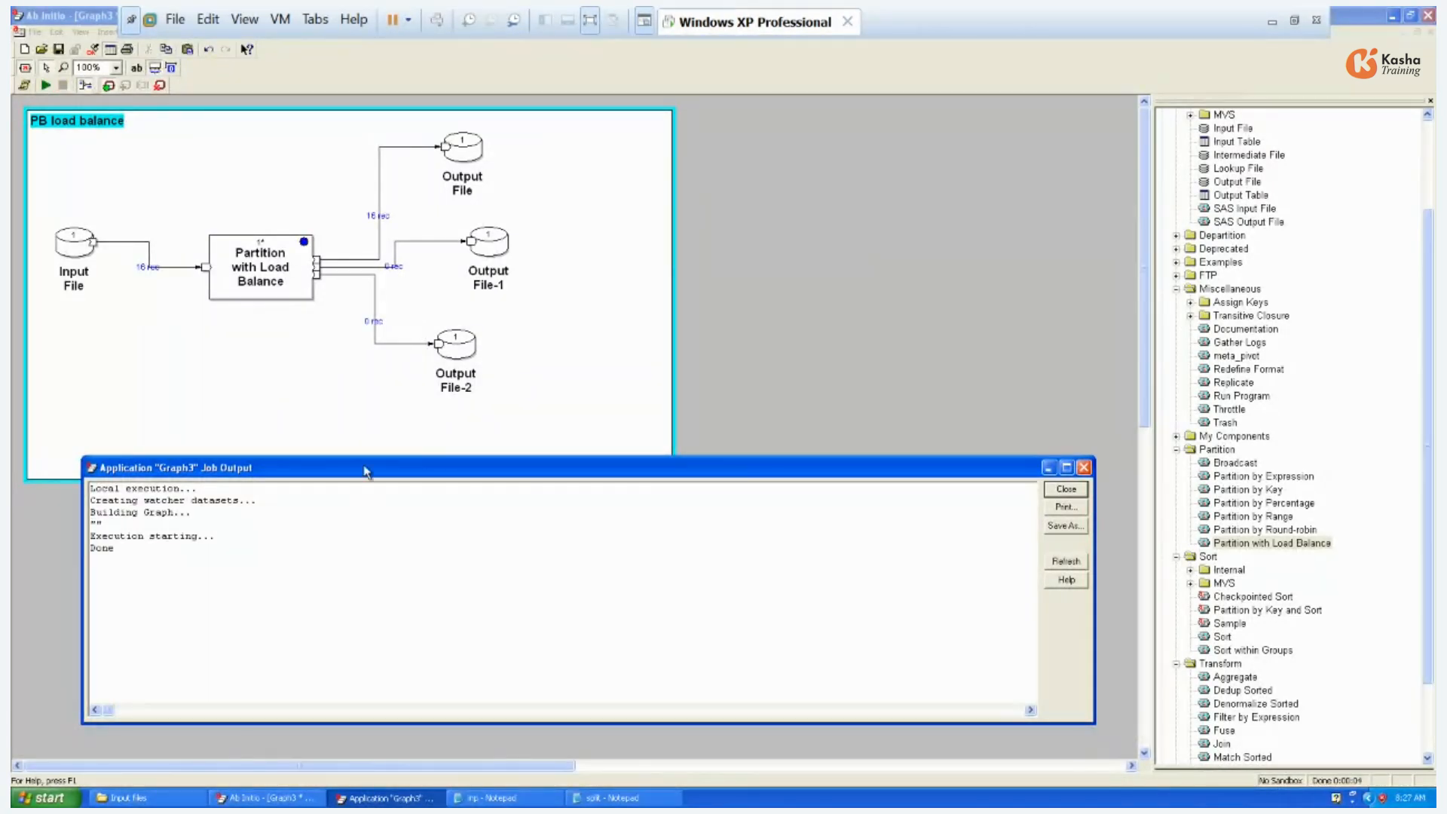
pyautogui.click(472, 156)
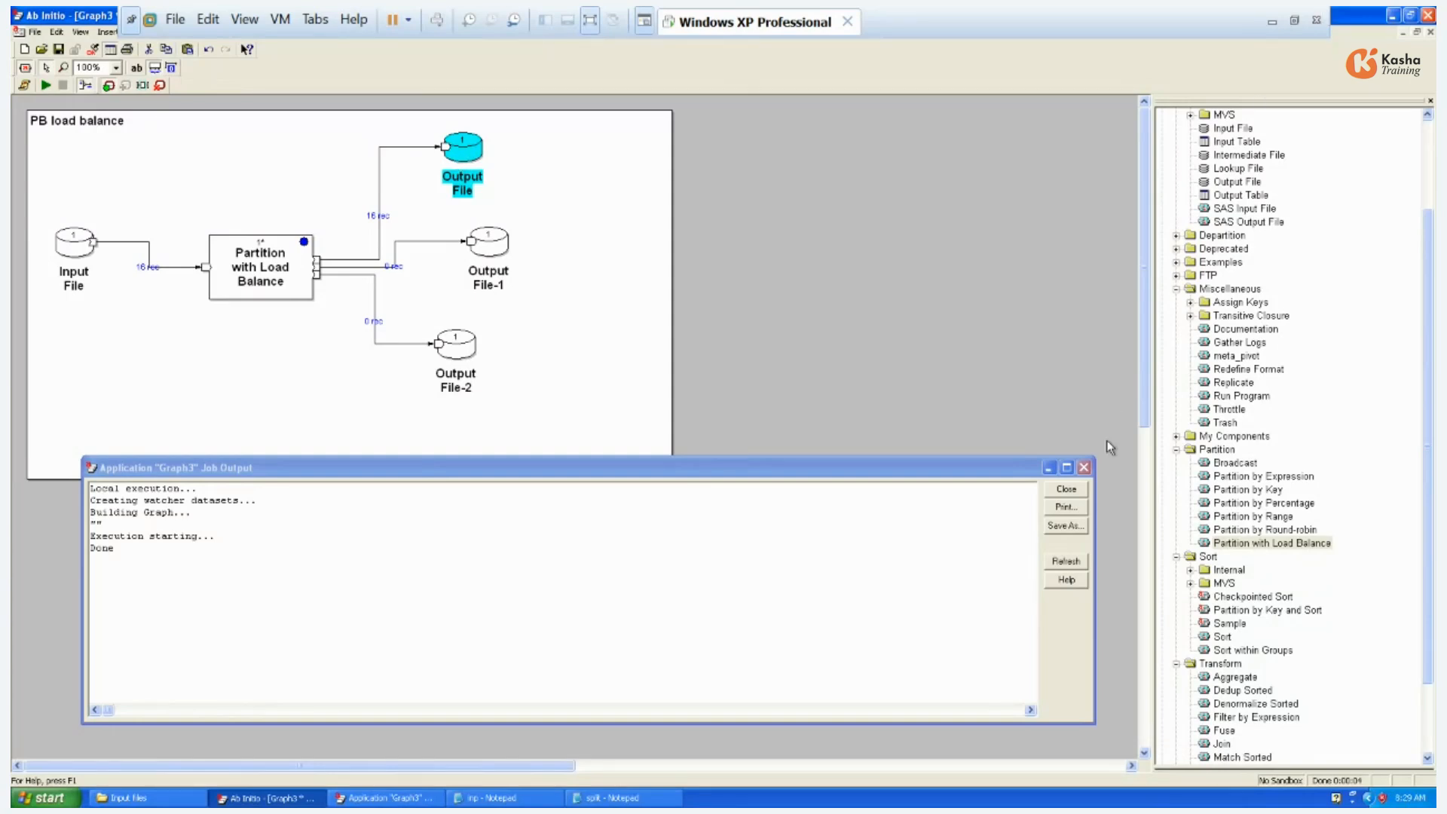
pyautogui.click(1083, 468)
# Open the component help from the properties of the Partition with Load Balance component.
pyautogui.click(271, 310)
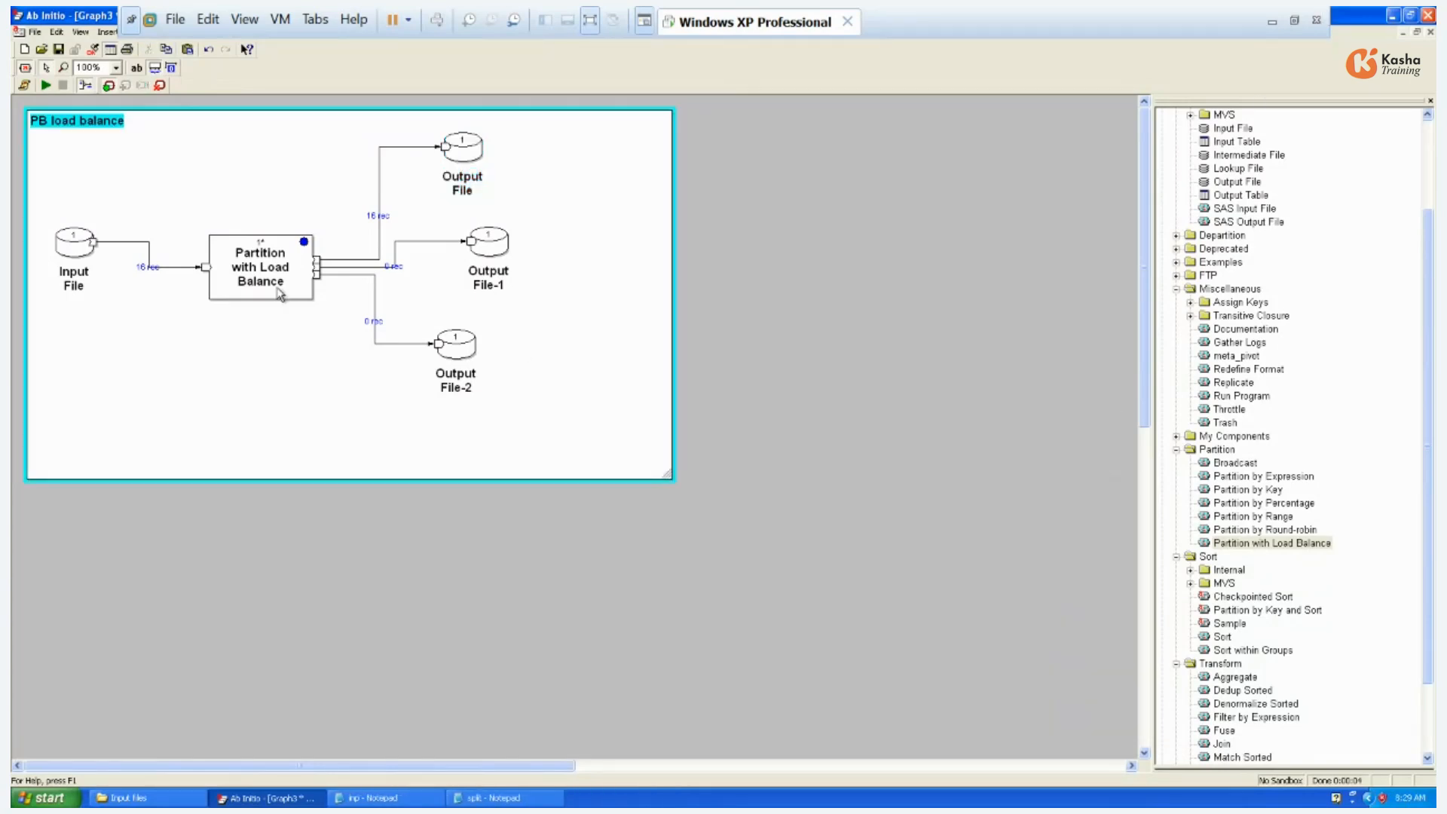
pyautogui.click(277, 287)
pyautogui.rightClick(277, 287)
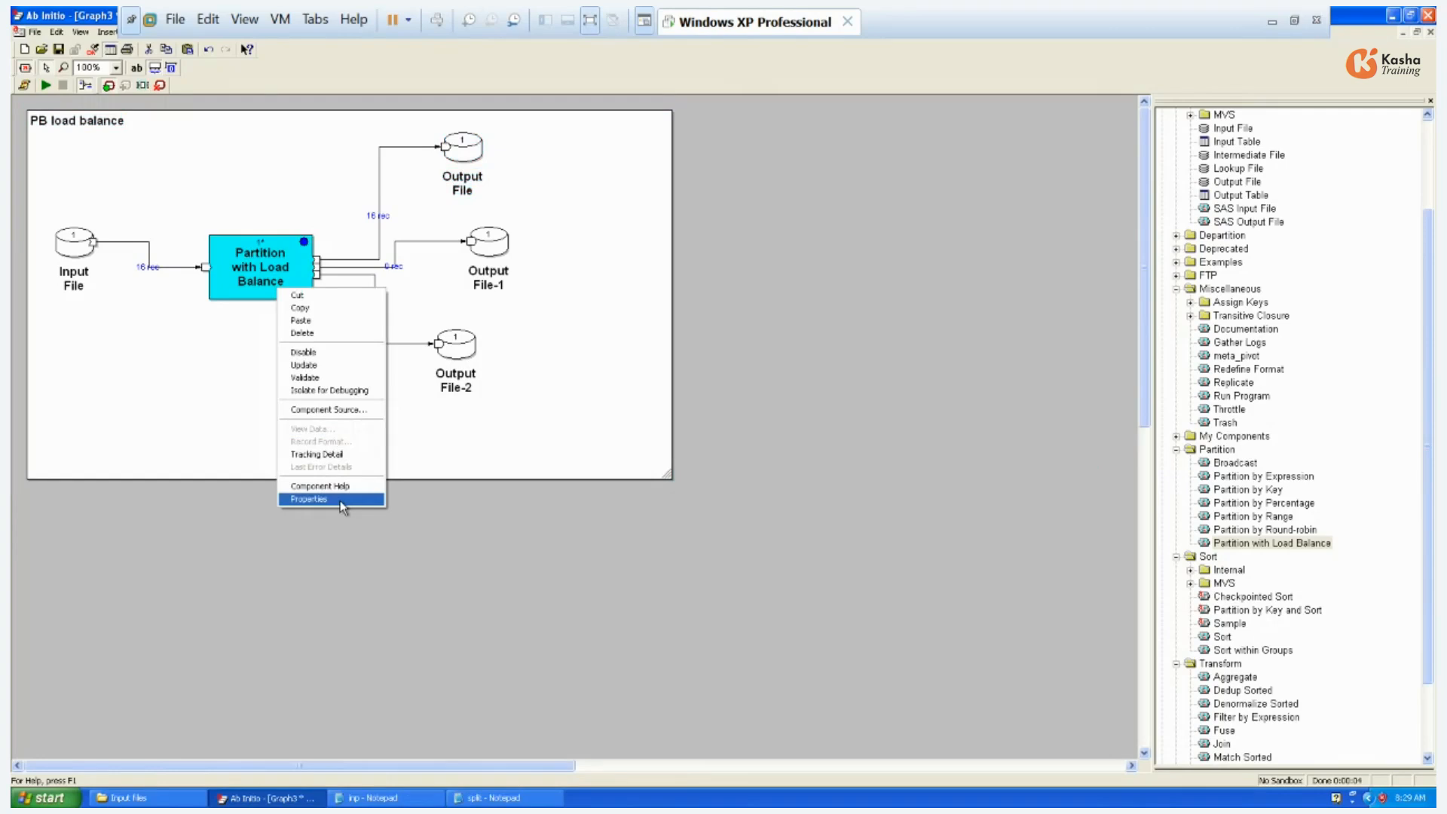
pyautogui.click(340, 500)
pyautogui.click(729, 432)
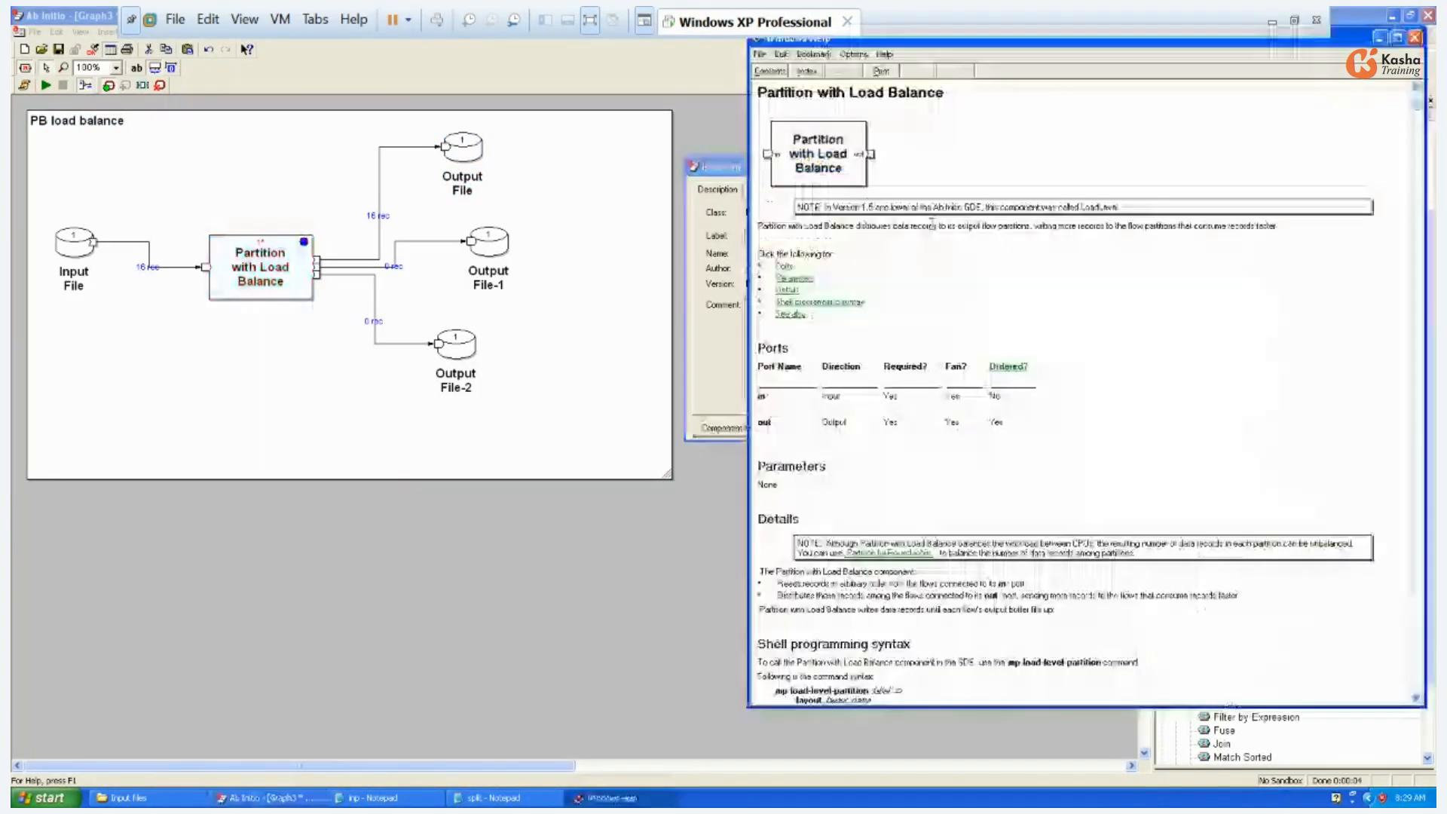
# Read the help topic on how Partition with Load Balance distributes records, then close the help and the properties.
pyautogui.moveTo(770, 225); pyautogui.dragTo(978, 225)
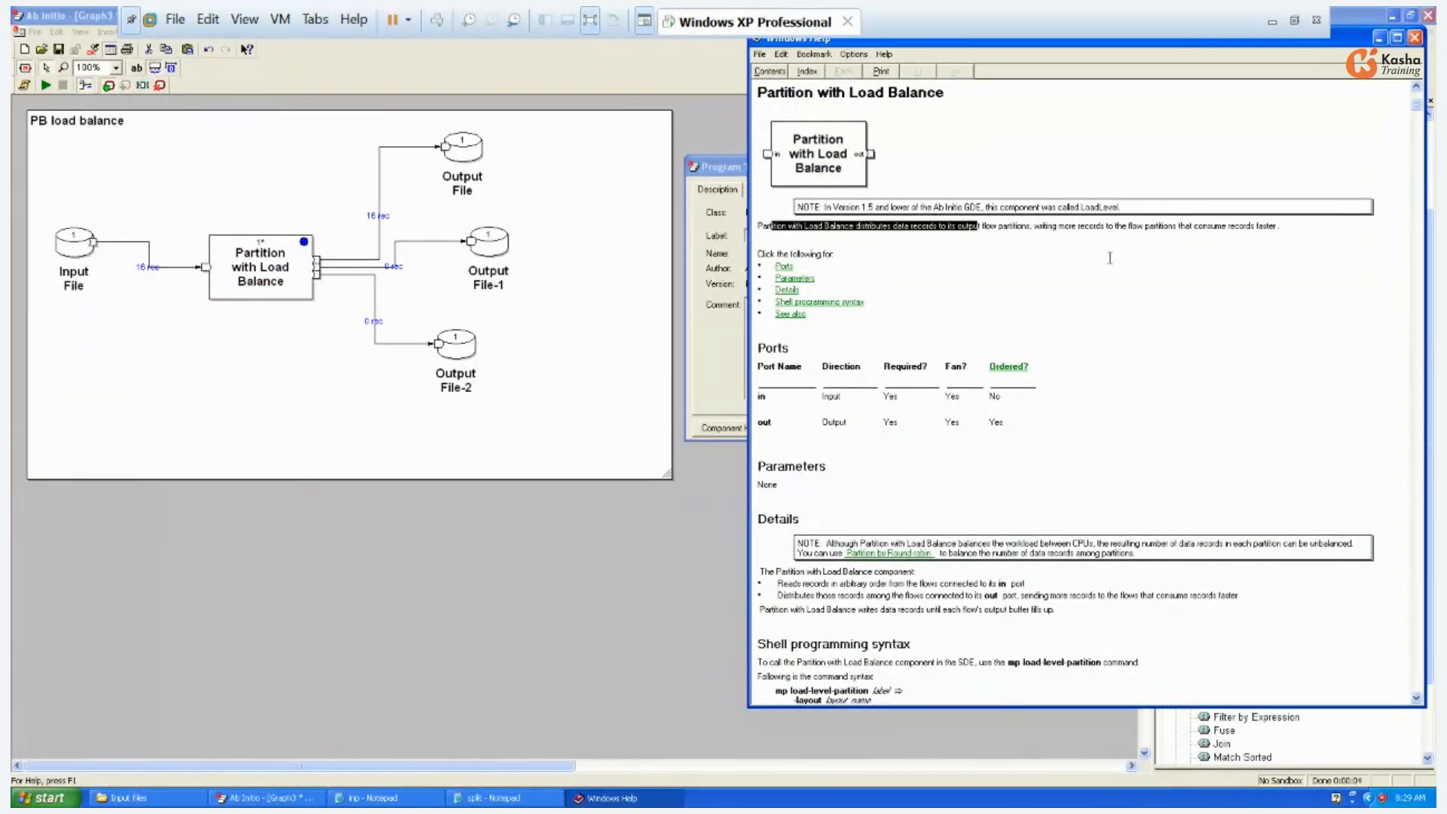
pyautogui.scroll(-4, 1025, 644)
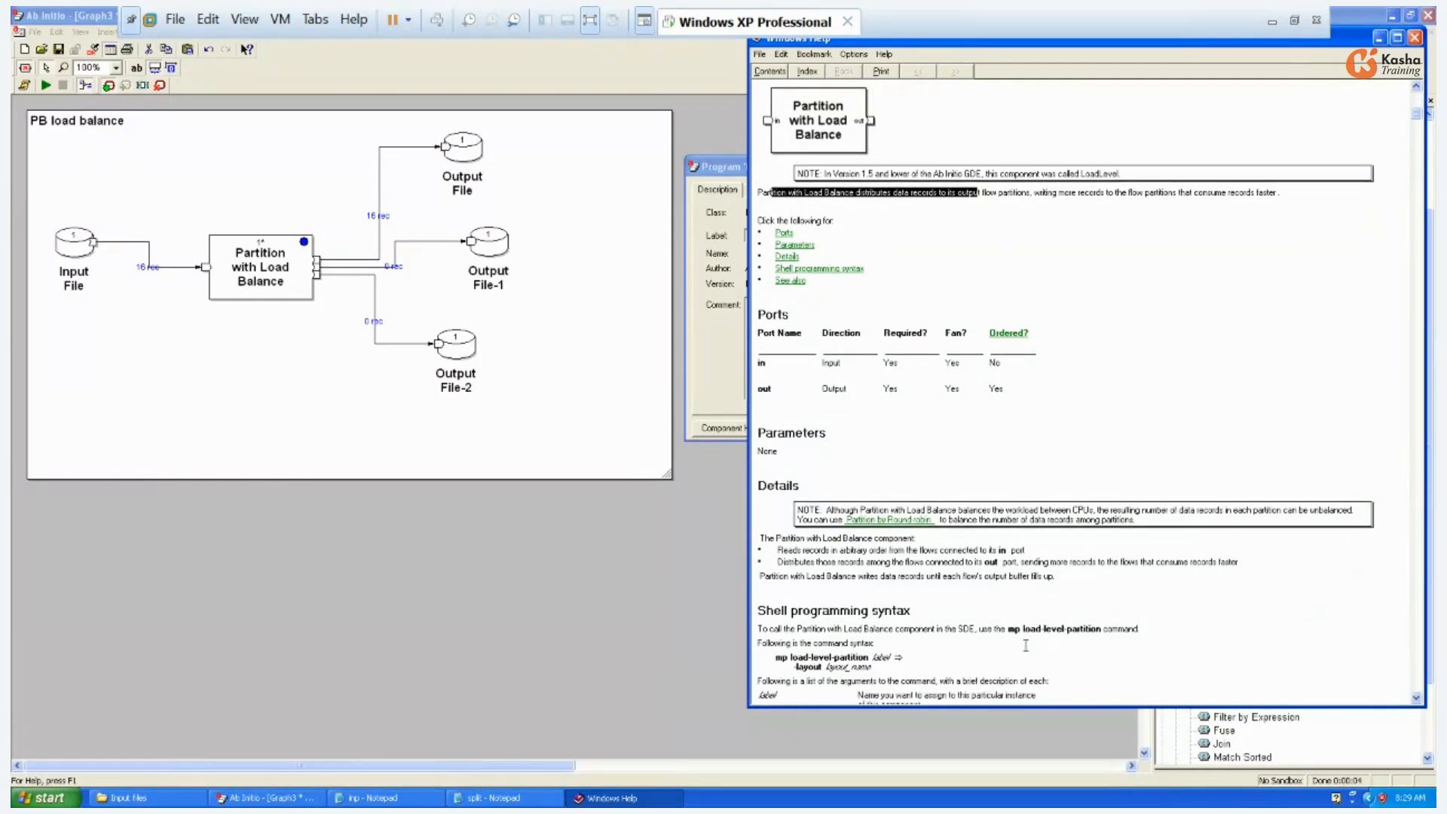
pyautogui.scroll(-9, 1083, 645)
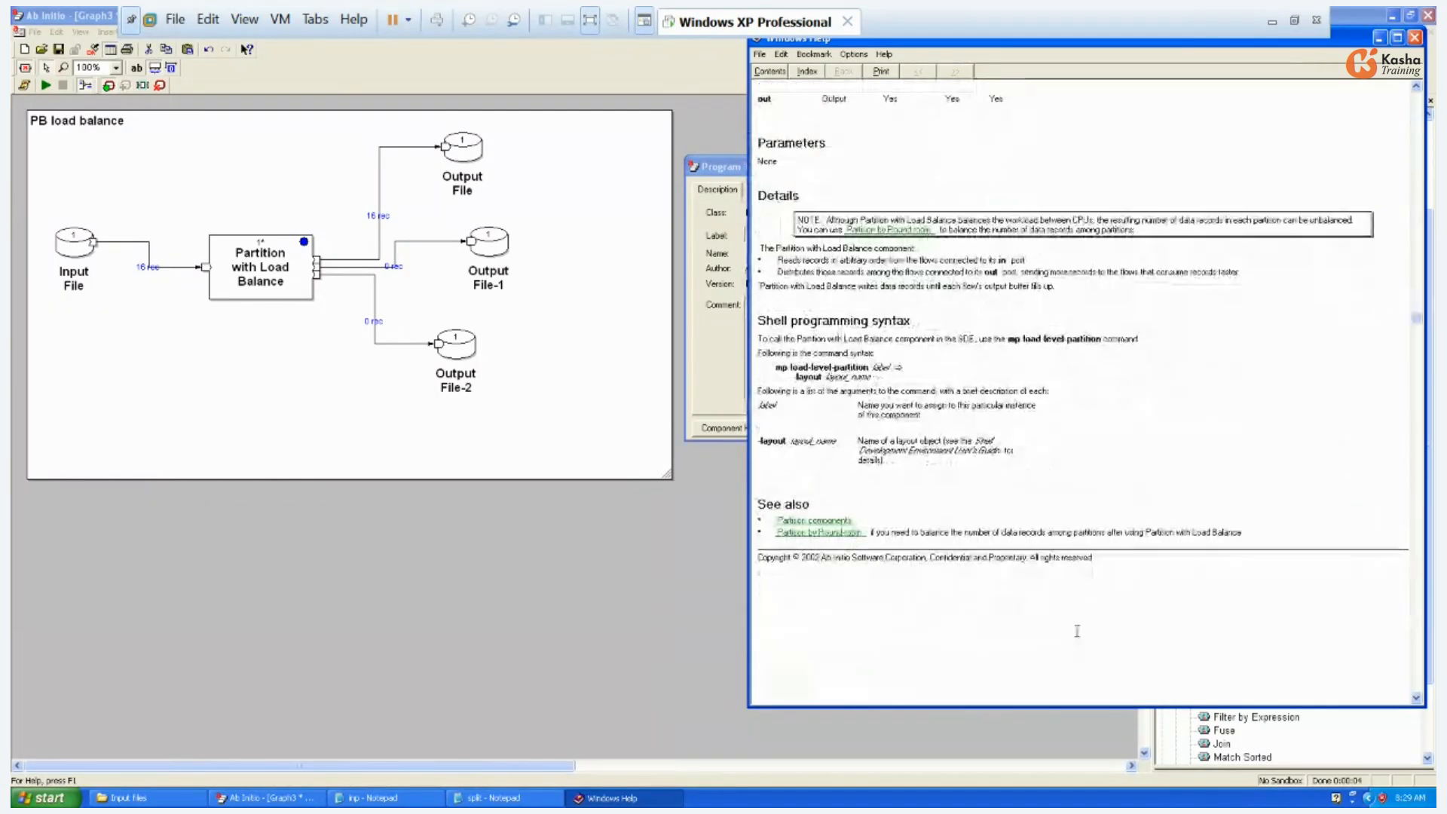
pyautogui.scroll(-3, 1075, 546)
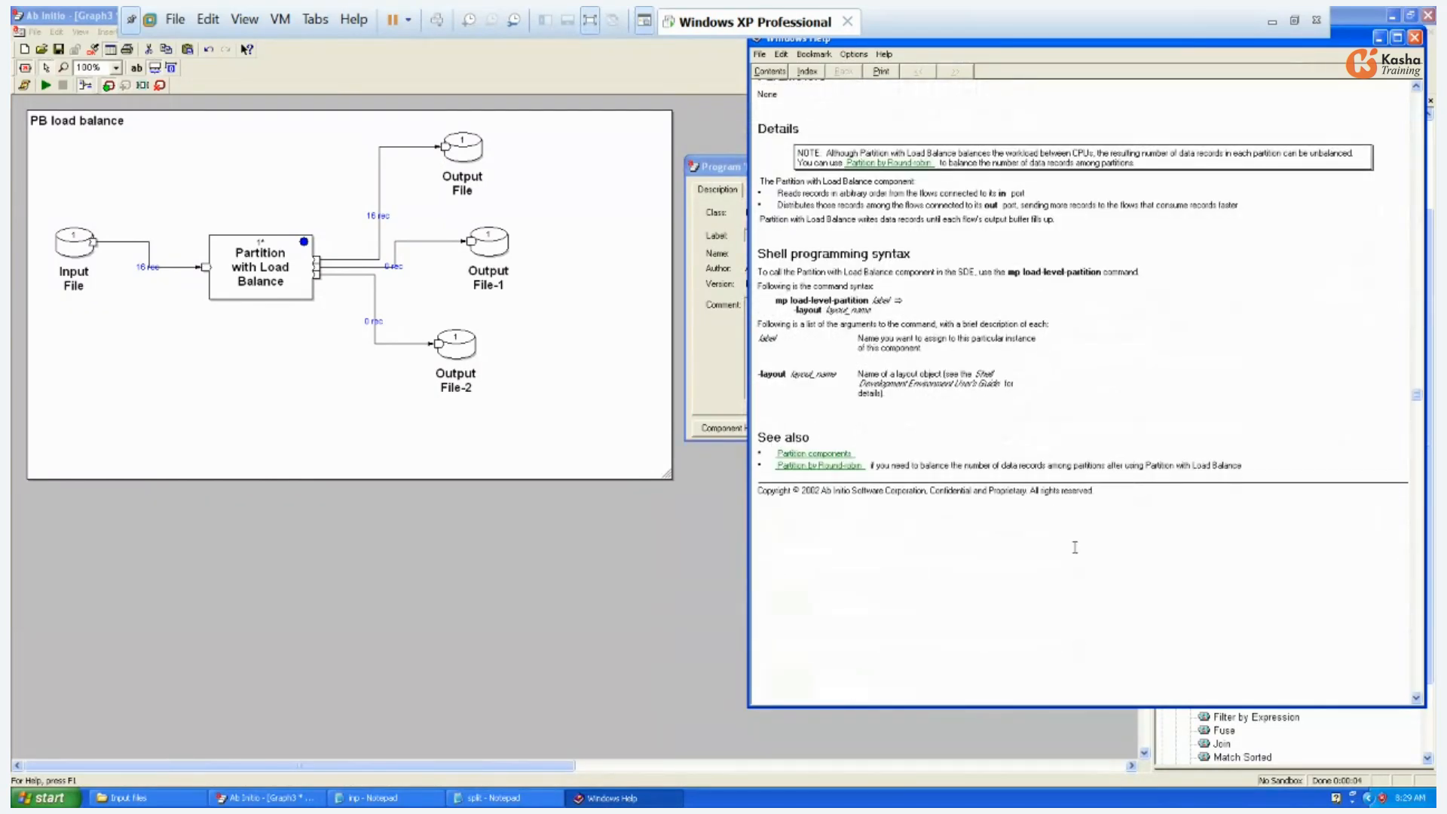
pyautogui.scroll(18, 1075, 547)
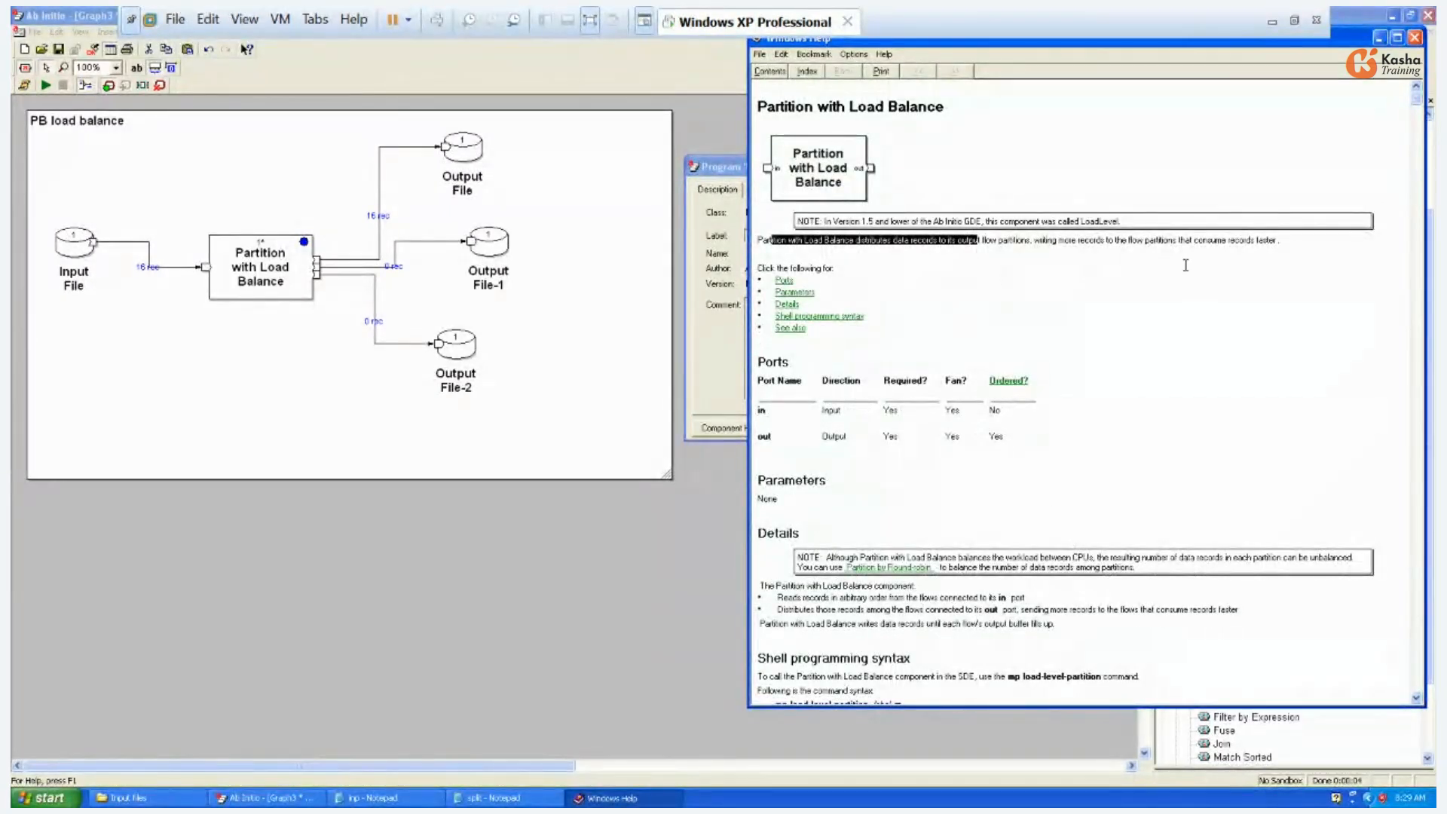
pyautogui.click(1159, 343)
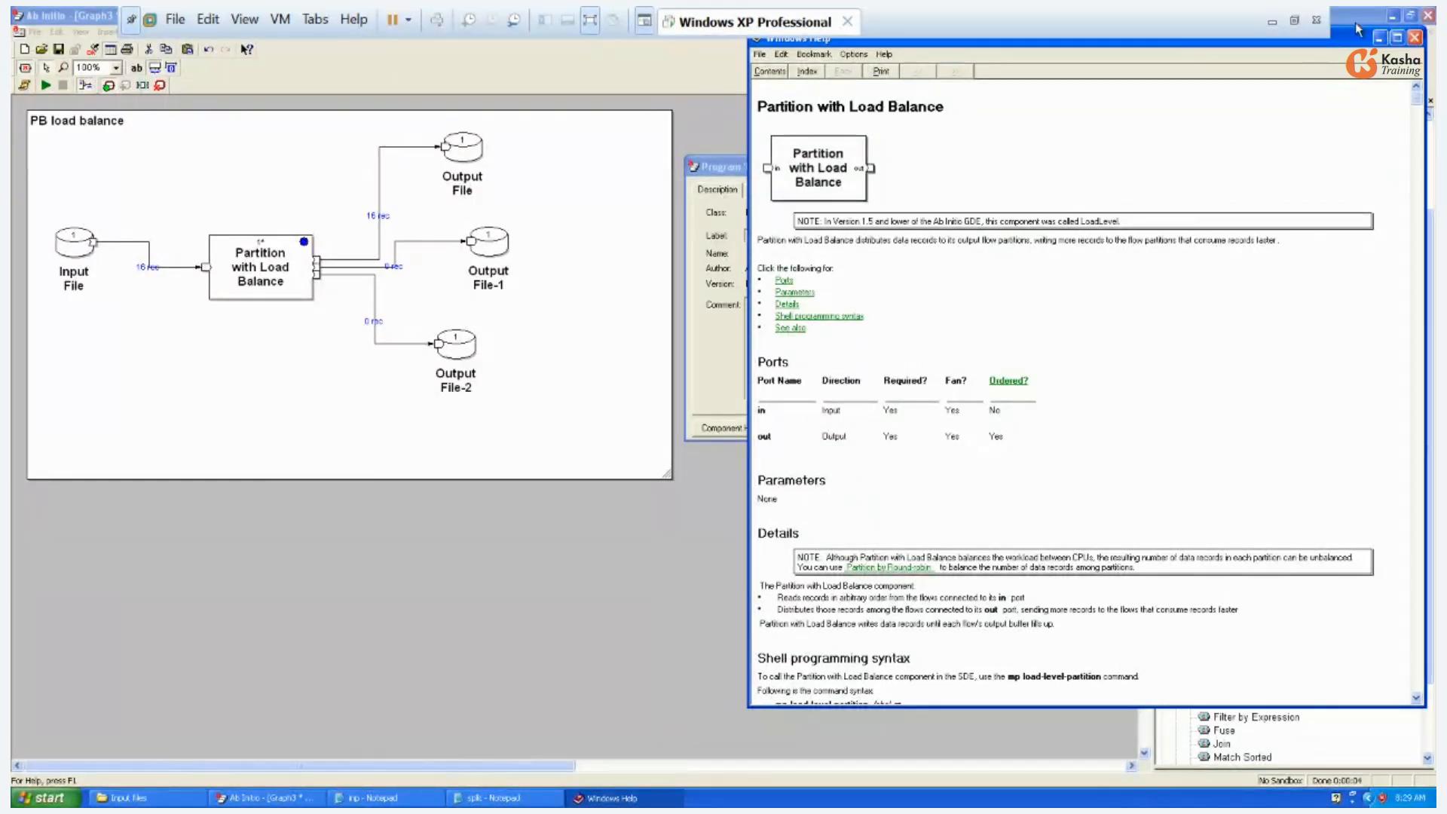
pyautogui.click(1414, 37)
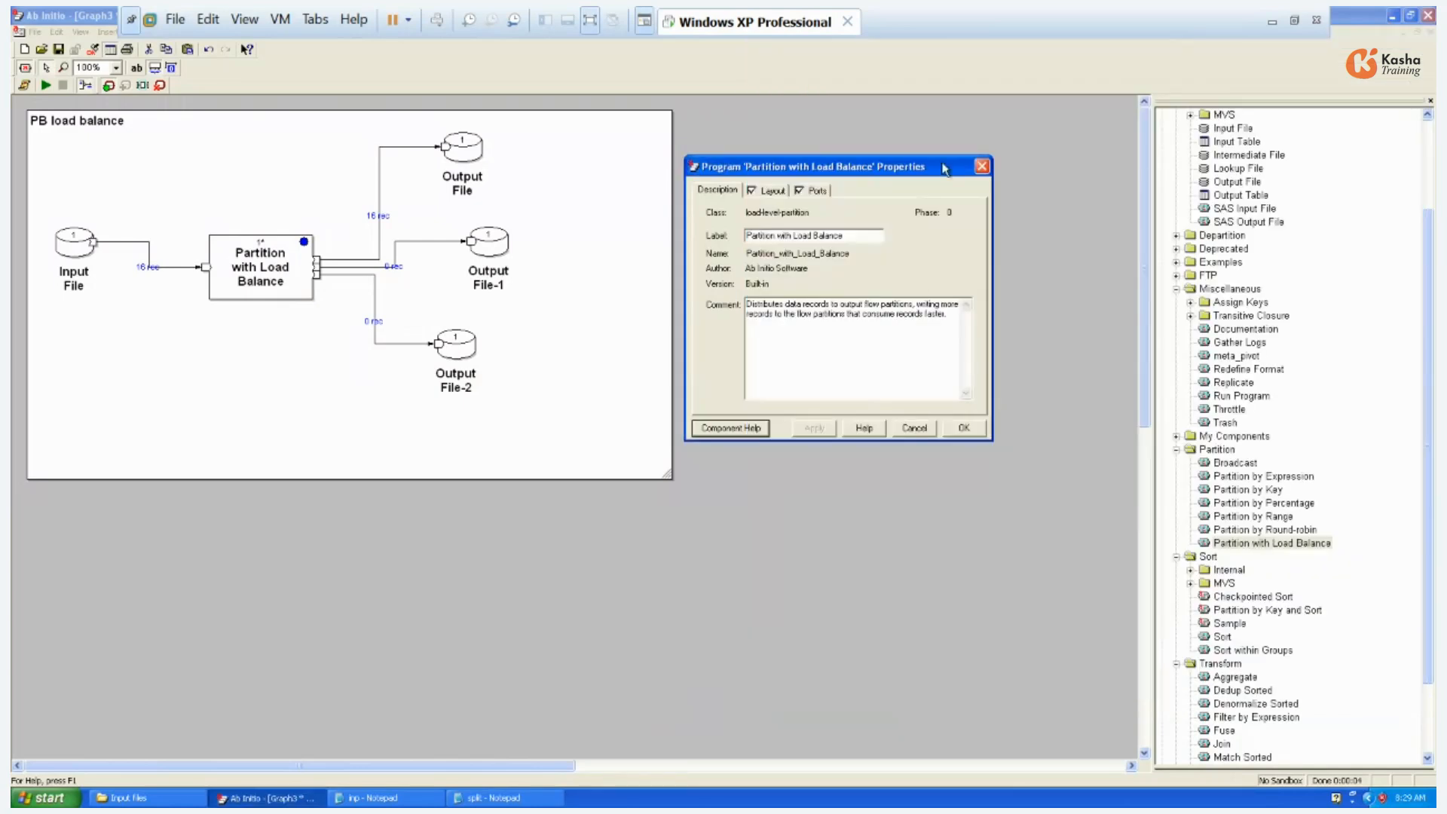
pyautogui.click(982, 166)
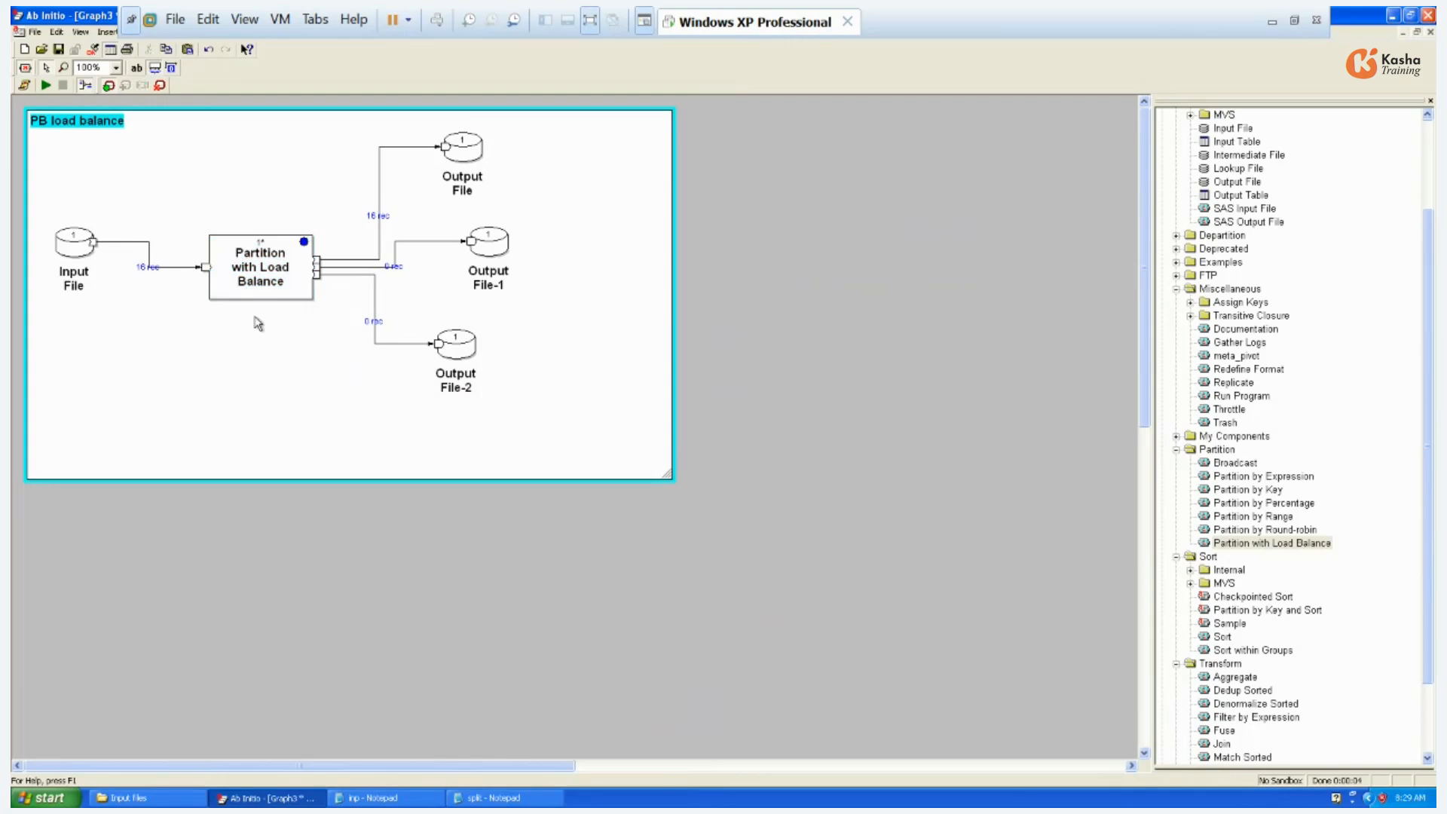
# Return to the top-level graph and move the PB load balance subgraph into the row beside PB percentage.
pyautogui.click(1430, 32)
pyautogui.moveTo(752, 262); pyautogui.dragTo(718, 166)
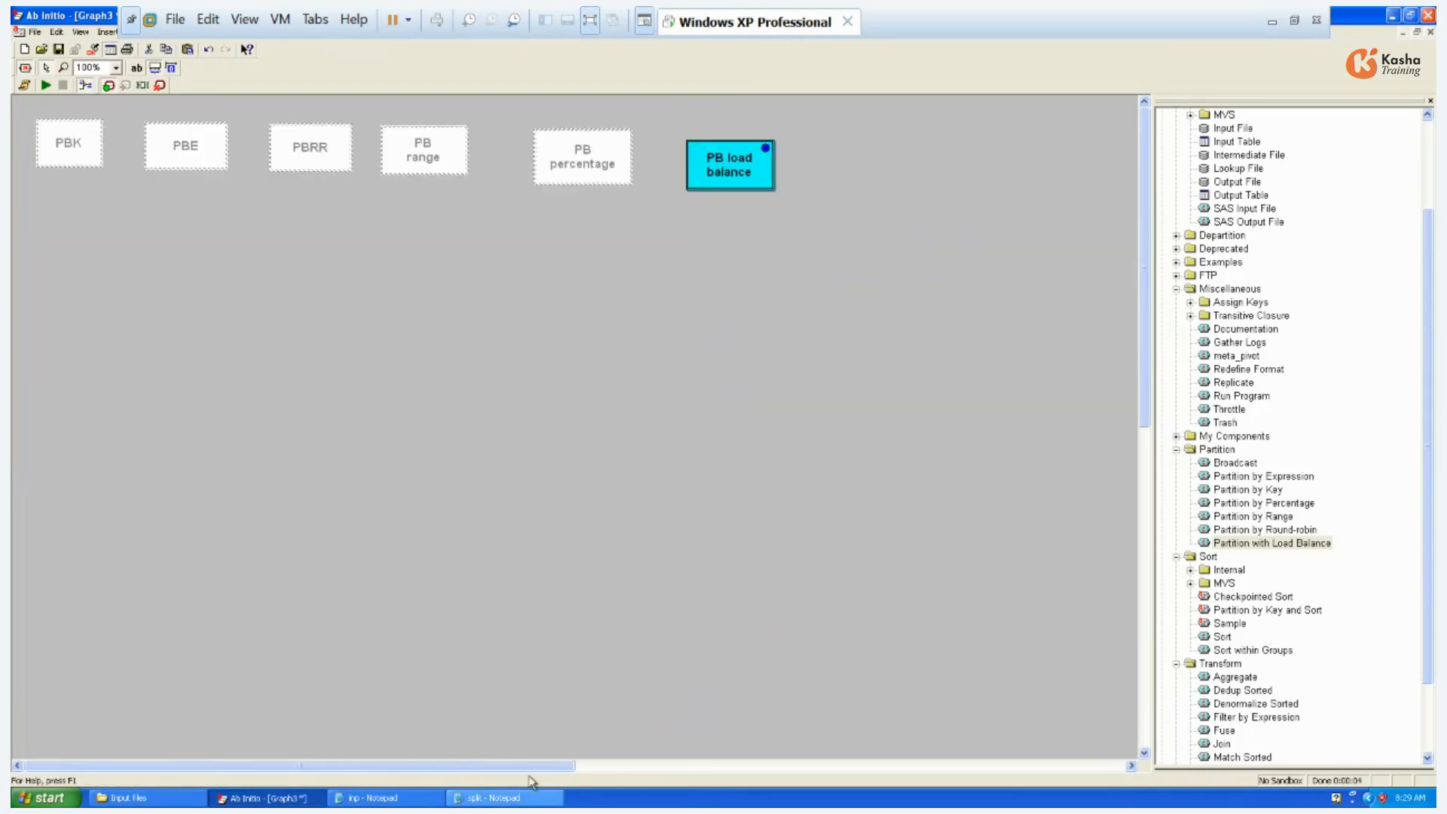